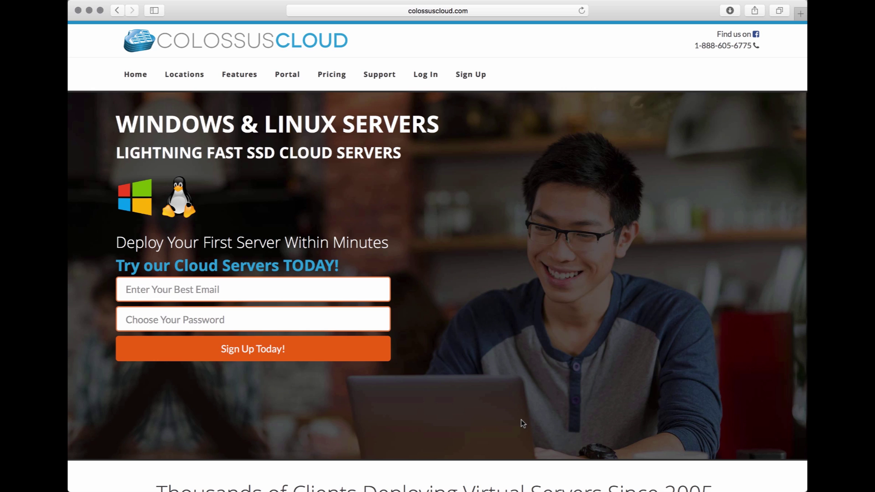
- Open the ColossusCloud Client Portal login page from the Log In link
click(429, 80)
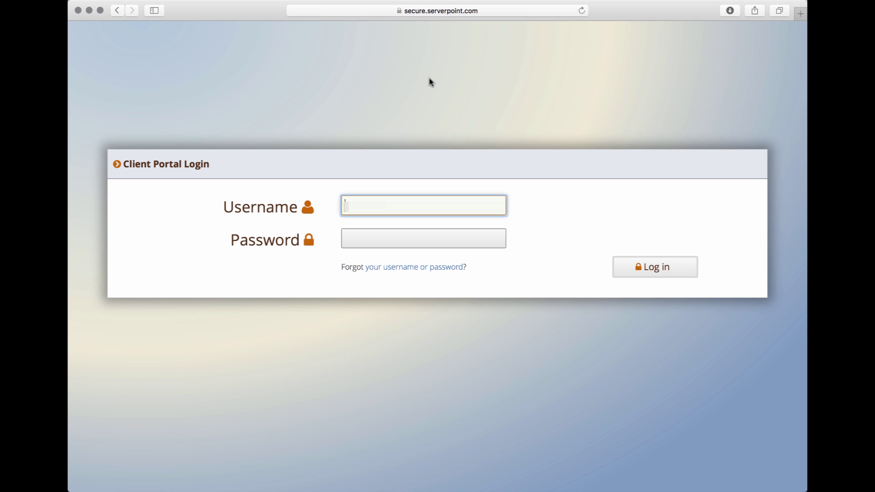
- Sign in to the client portal with the account username and password
text(username12)
click(347, 239)
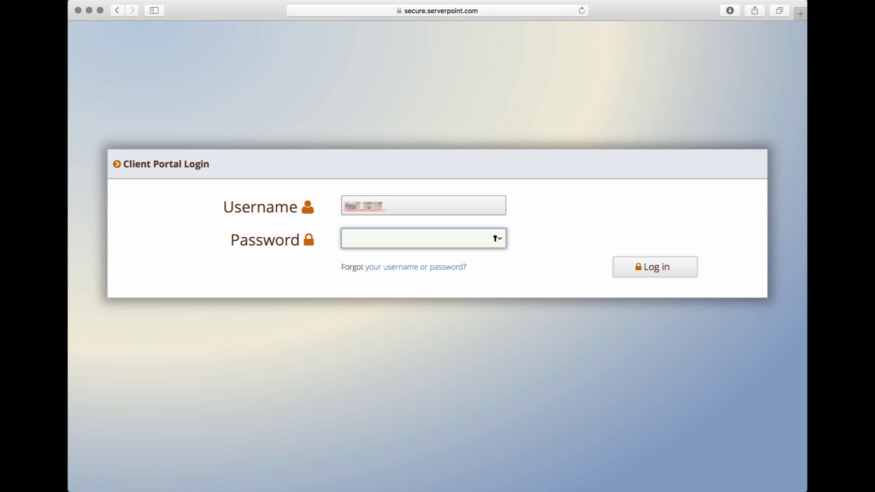
text(*************)
key(Return)
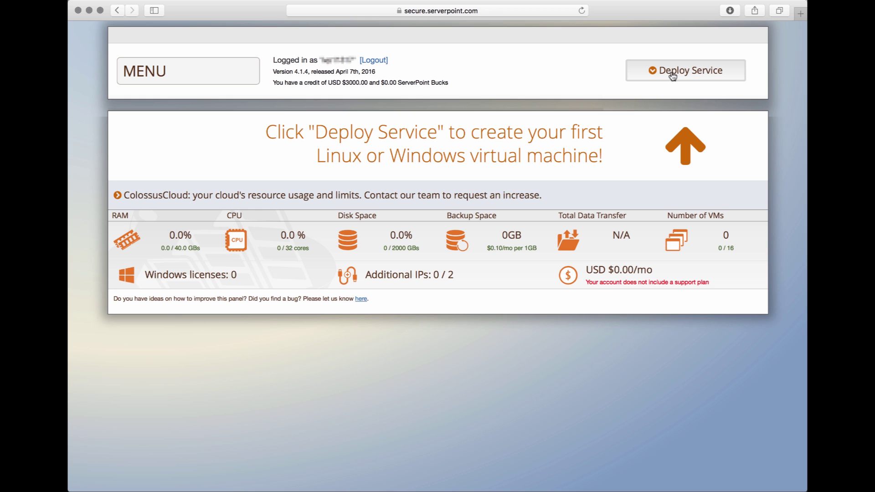
- Start a new service deployment and choose the XL server size with 8 GB RAM
click(673, 76)
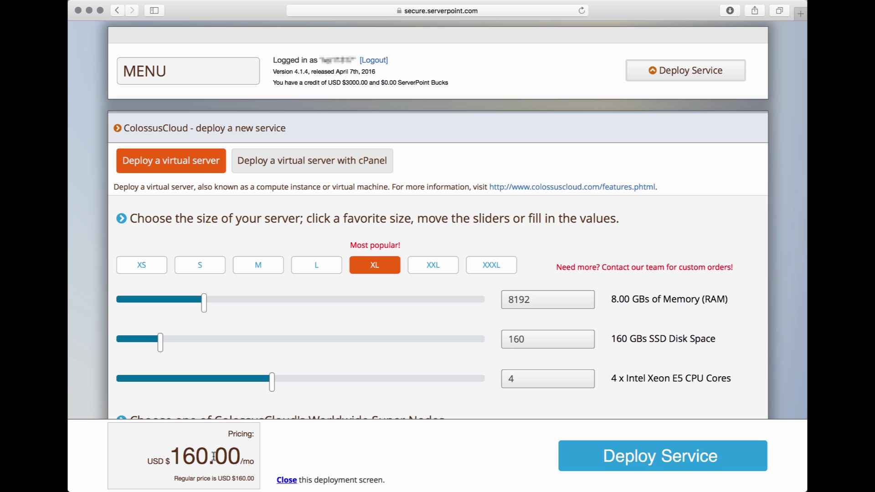
scroll(414, 321, down, 2)
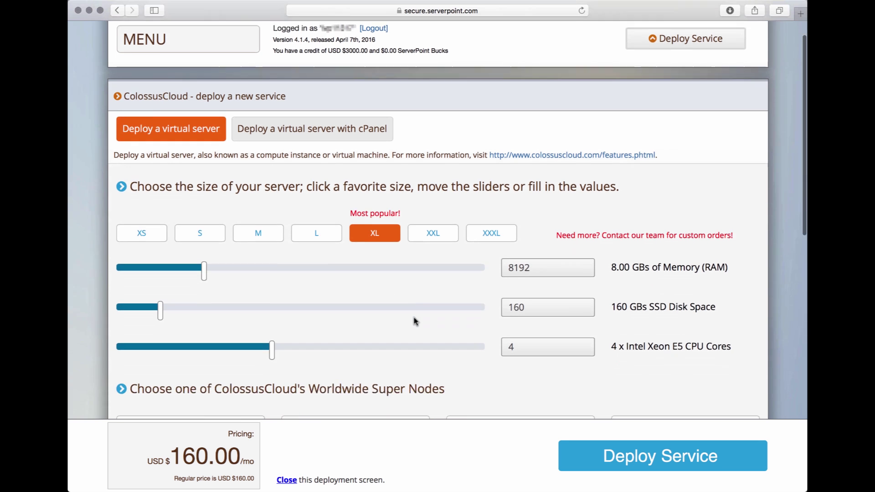
scroll(415, 320, down, 2)
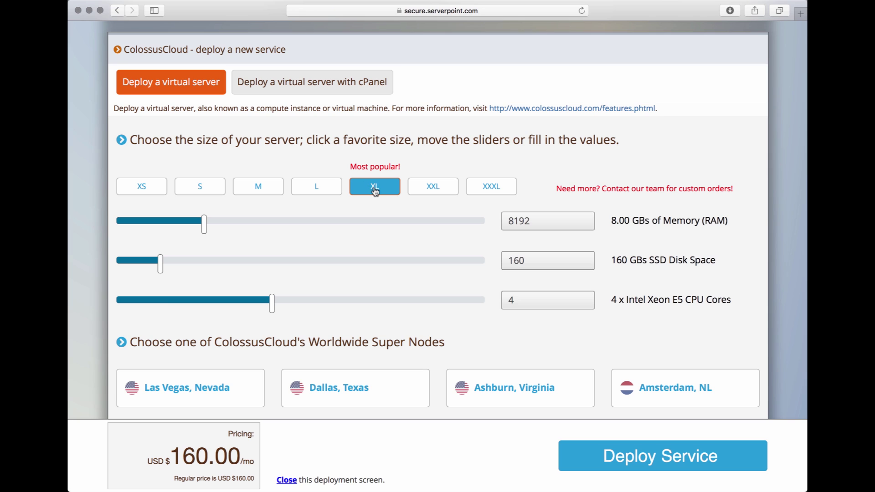
click(320, 191)
click(273, 188)
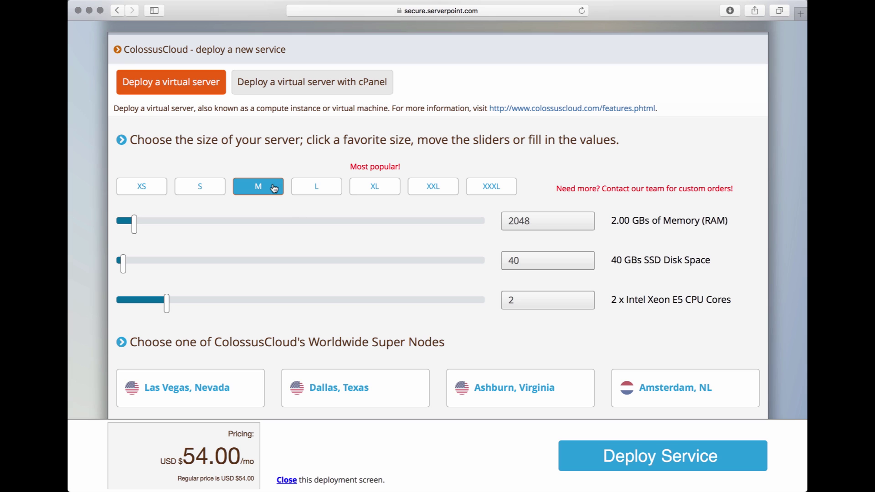
click(448, 189)
click(374, 188)
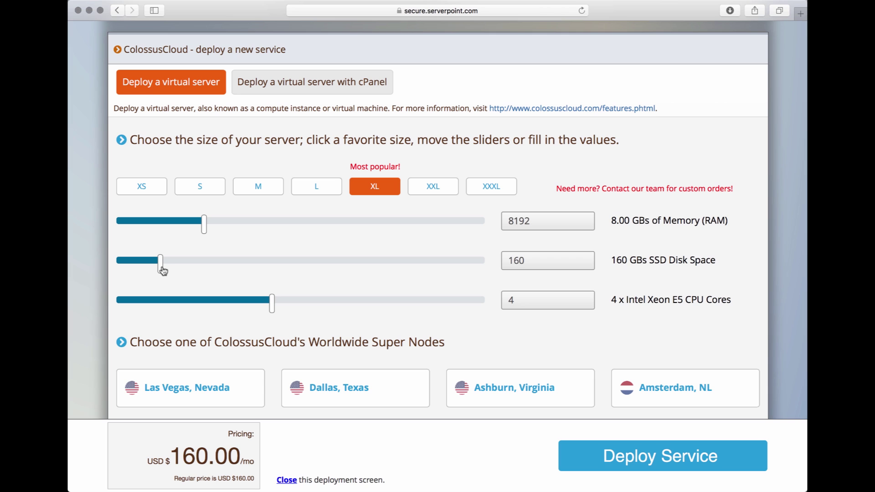
- Set the disk to 50 GB SSD and reduce the CPU to 2 cores
mouse_move(163, 271)
mouse_down()
mouse_move(127, 268)
mouse_move(196, 268)
mouse_move(179, 268)
mouse_up()
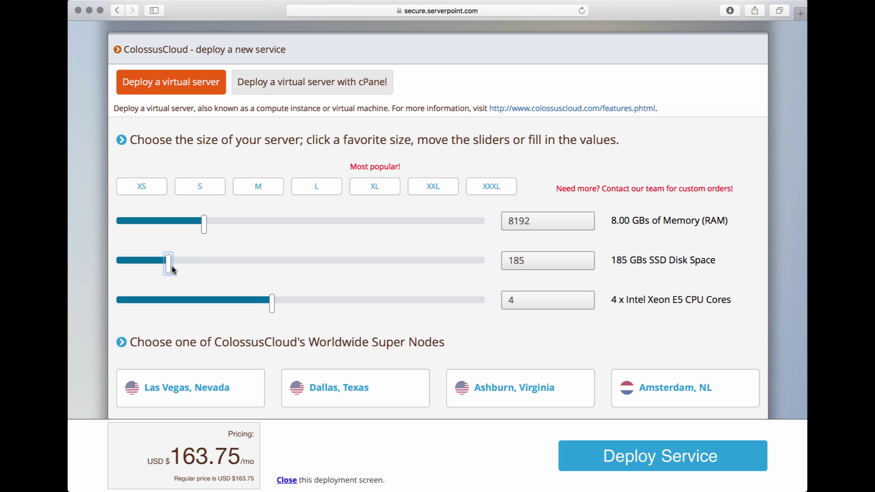
double_click(549, 258)
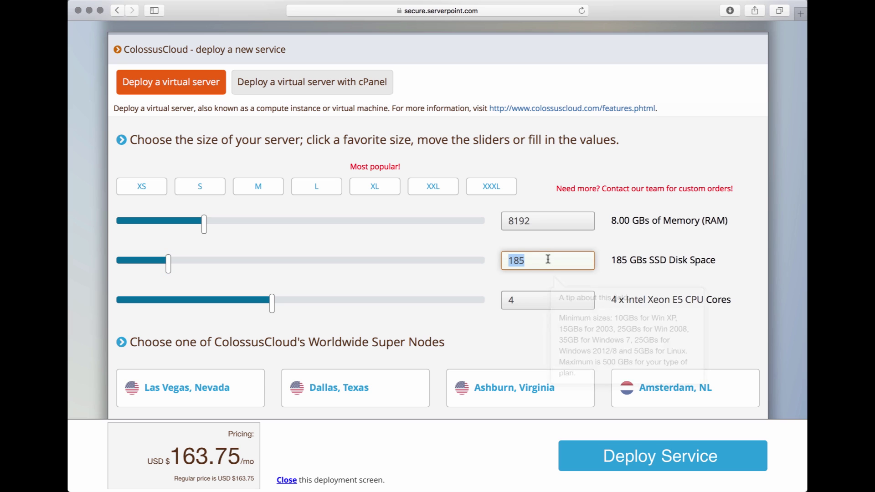
text(50)
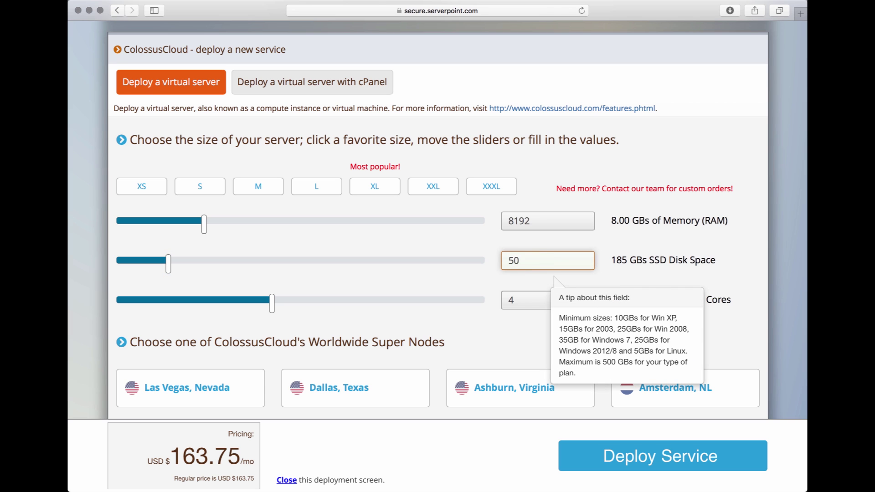
key(Tab)
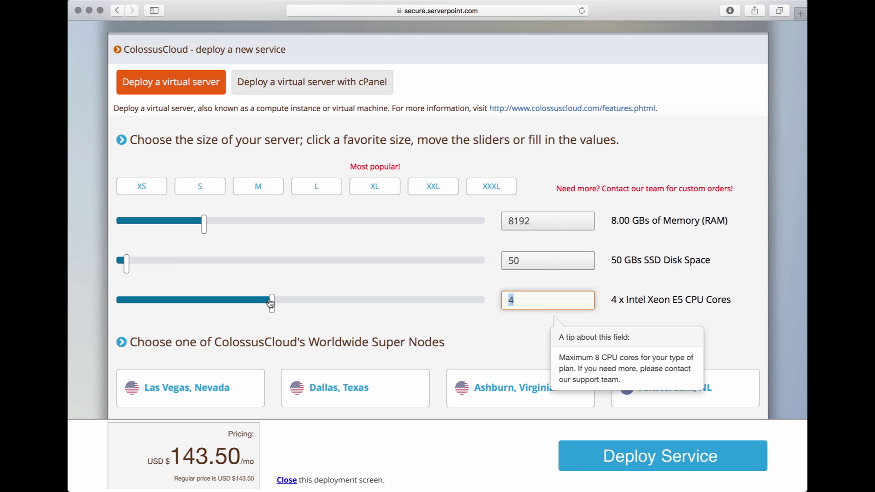
drag(272, 303, 199, 305)
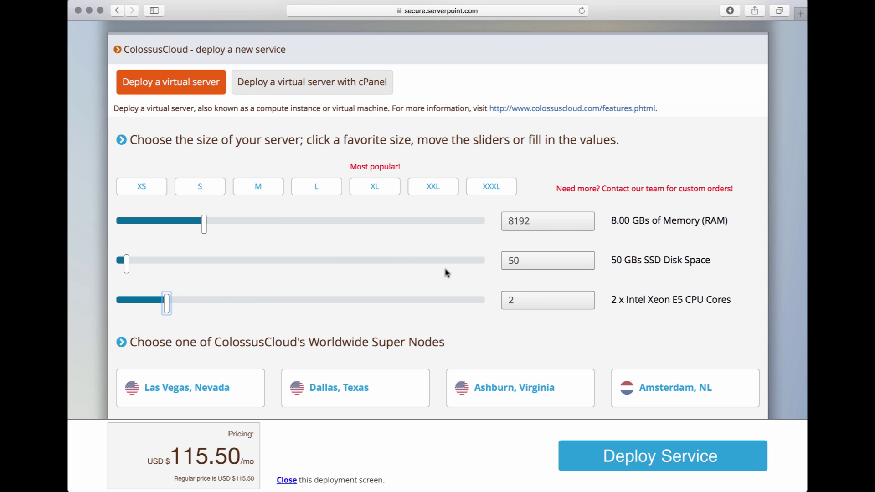
- Choose the Las Vegas, Nevada super node as the server location instead of Amsterdam, NL
scroll(460, 282, down, 3)
scroll(461, 281, down, 1)
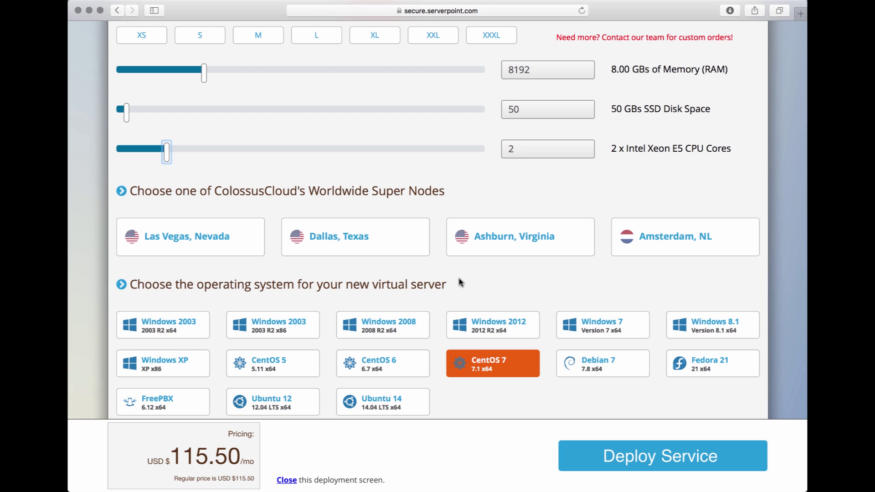
click(651, 234)
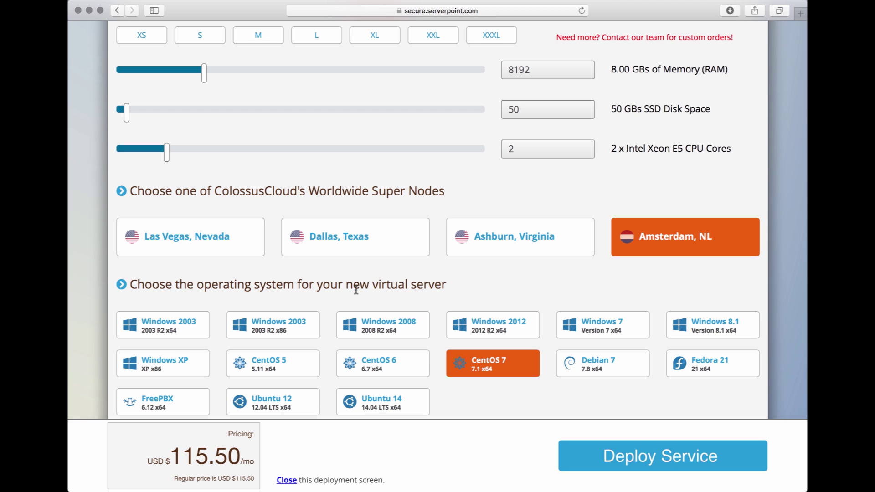
click(220, 246)
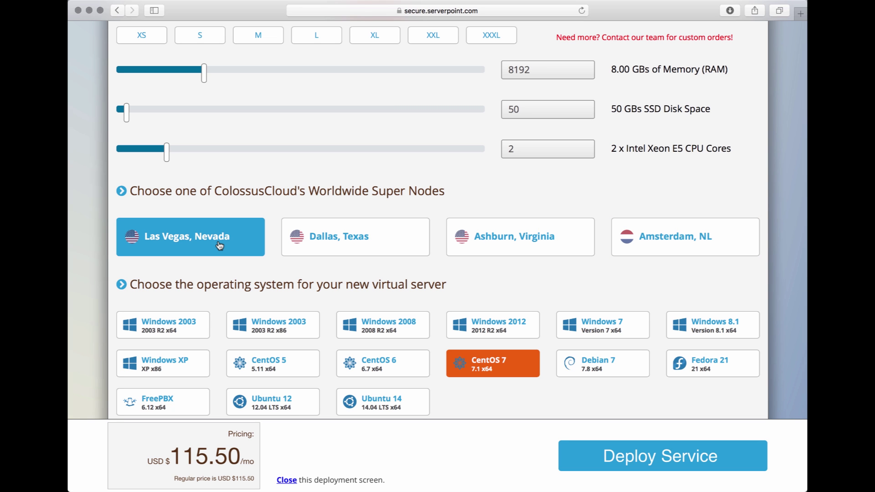
scroll(220, 246, down, 5)
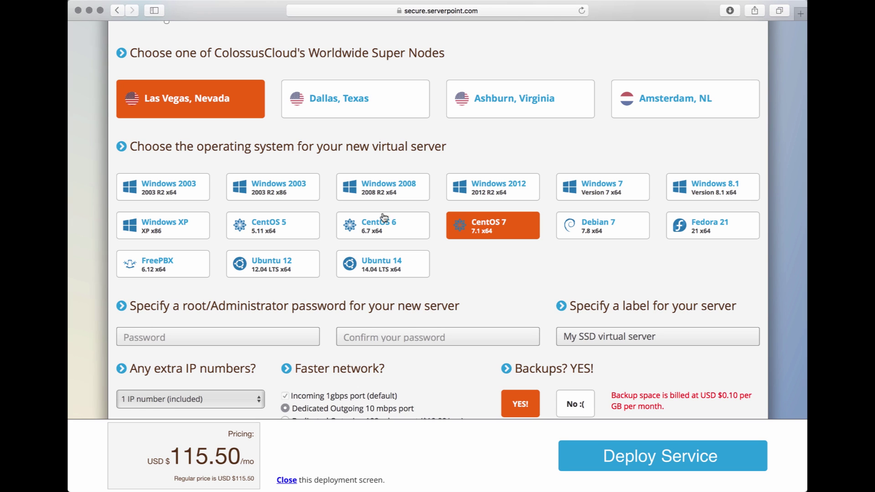
click(497, 185)
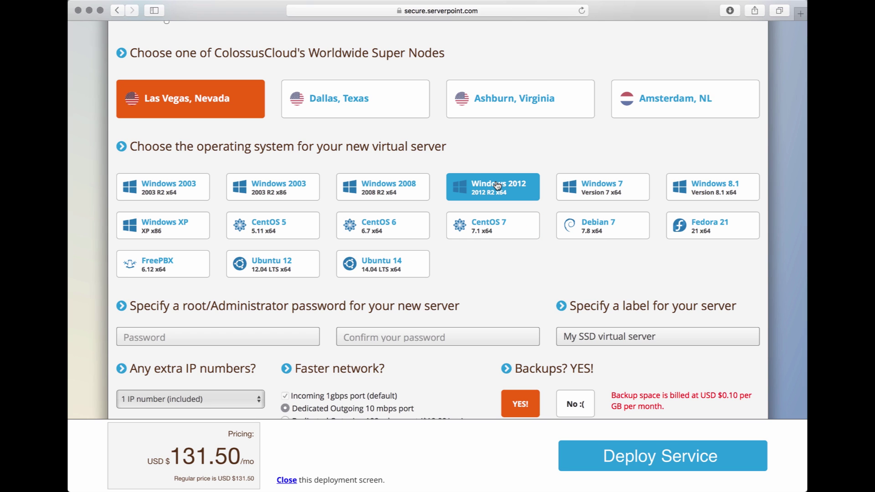
click(488, 225)
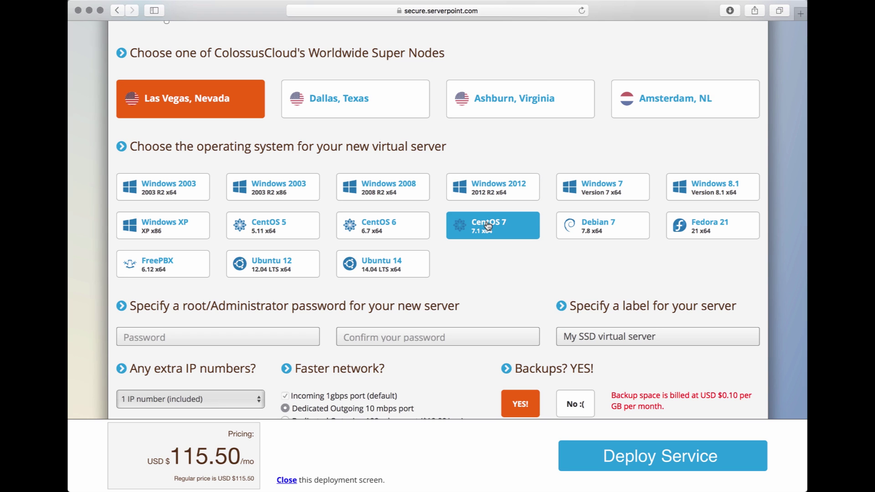
scroll(483, 268, down, 3)
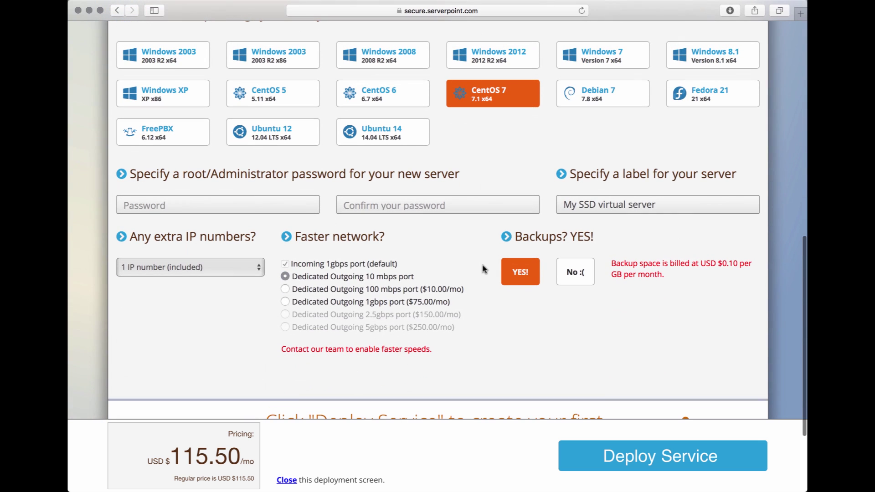
- Enter and confirm the root password, and label the server 'My CentOS 7 server'
click(230, 208)
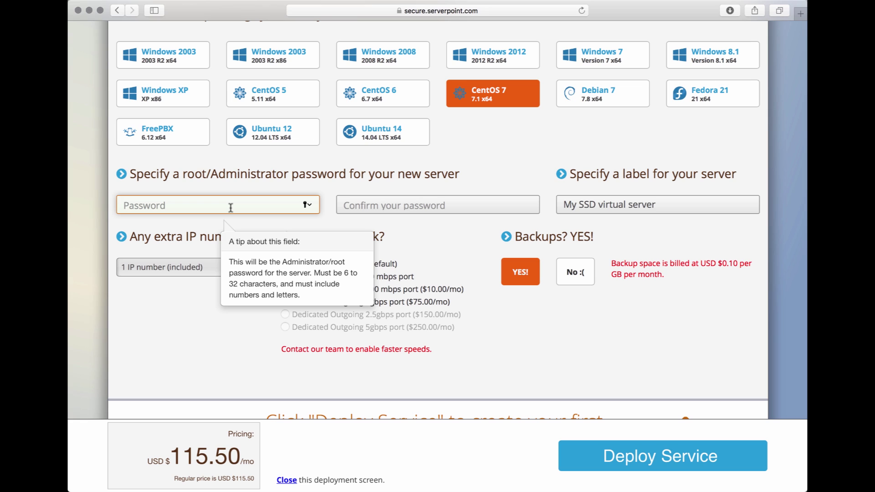
text(••••••••)
click(344, 205)
text(••••••••)
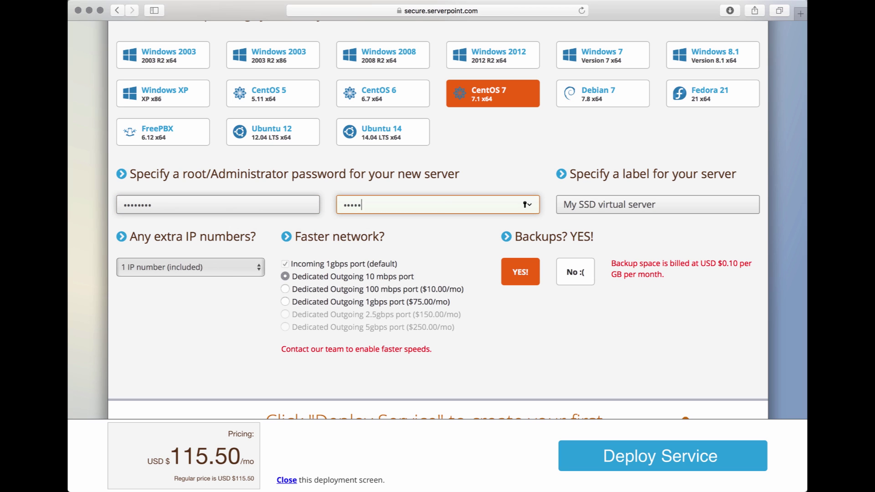
key(Tab)
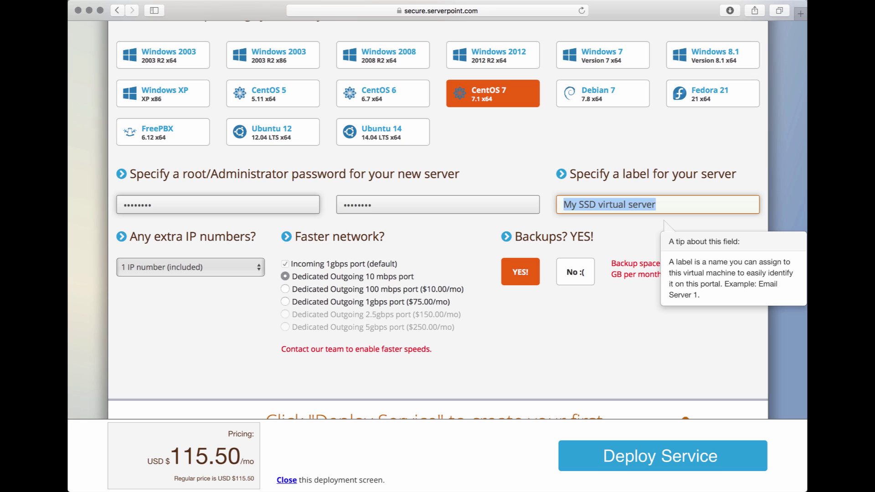
text(My Cent)
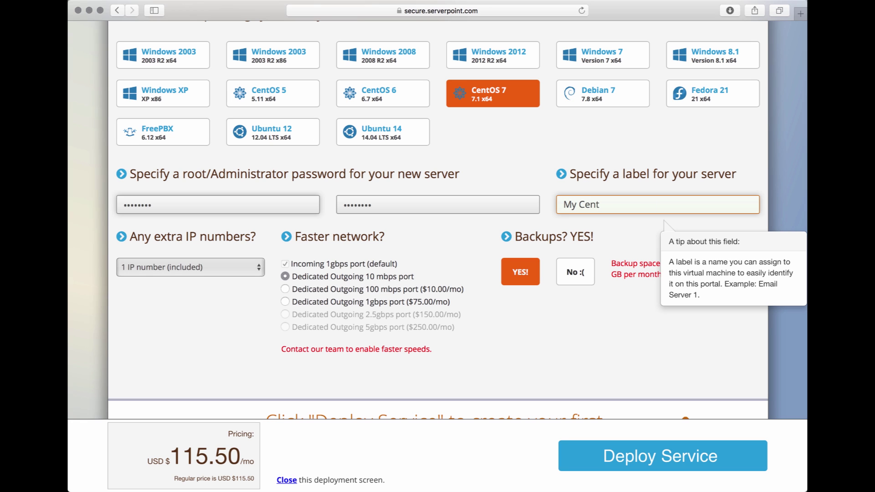
text(OS 7 server)
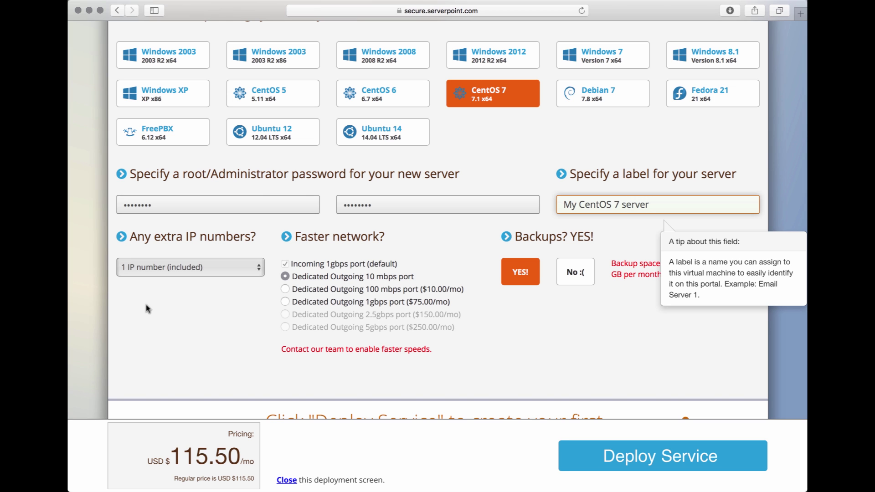
scroll(191, 299, down, 1)
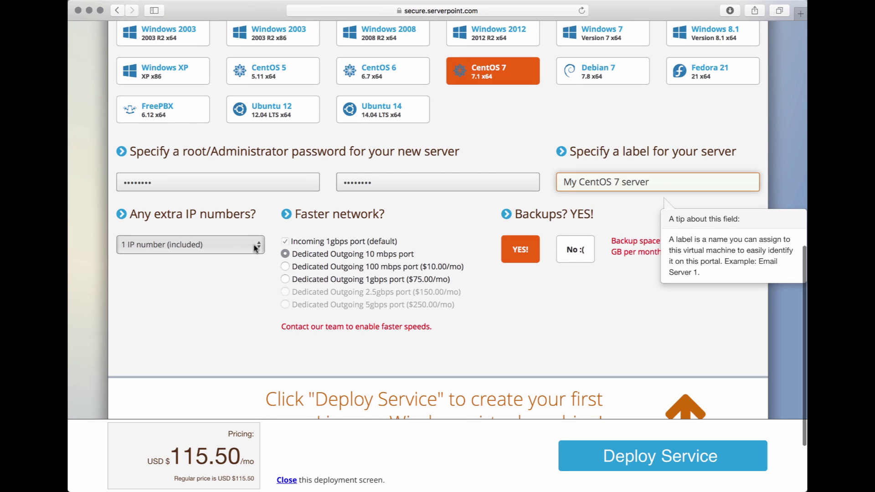
click(255, 249)
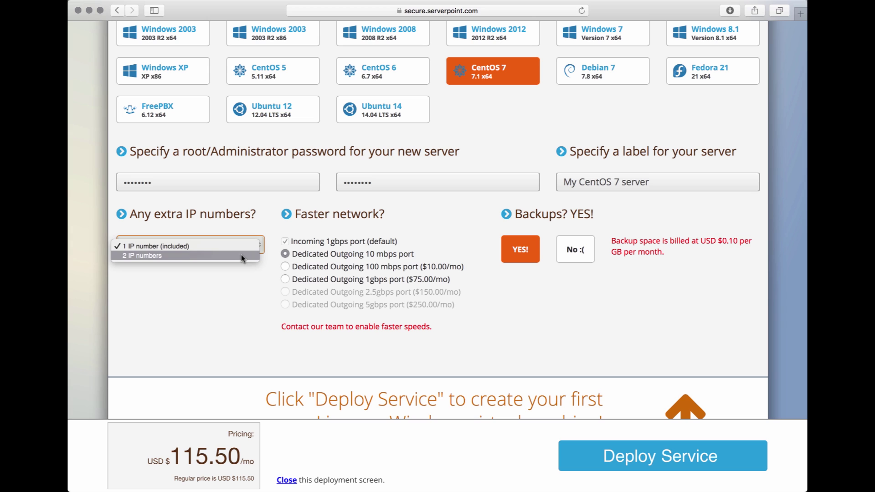
click(232, 274)
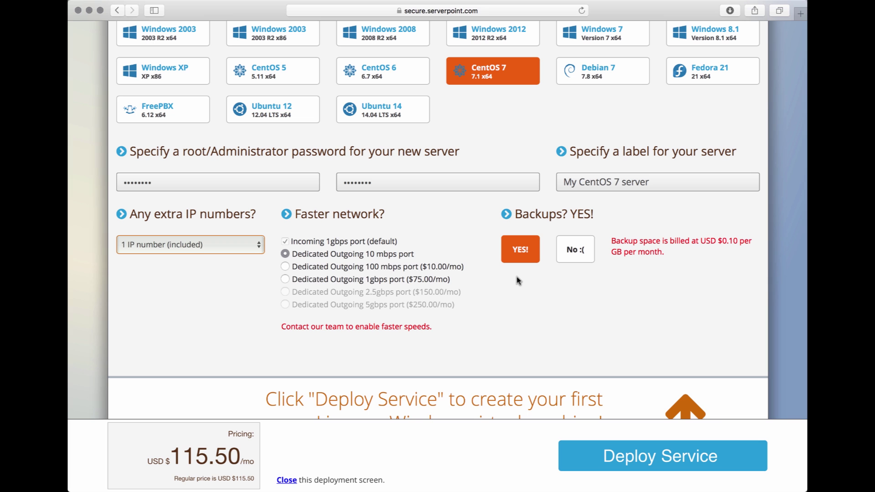
- Deploy the CentOS 7 server so usage shows 1 of 16 VMs
scroll(519, 280, down, 2)
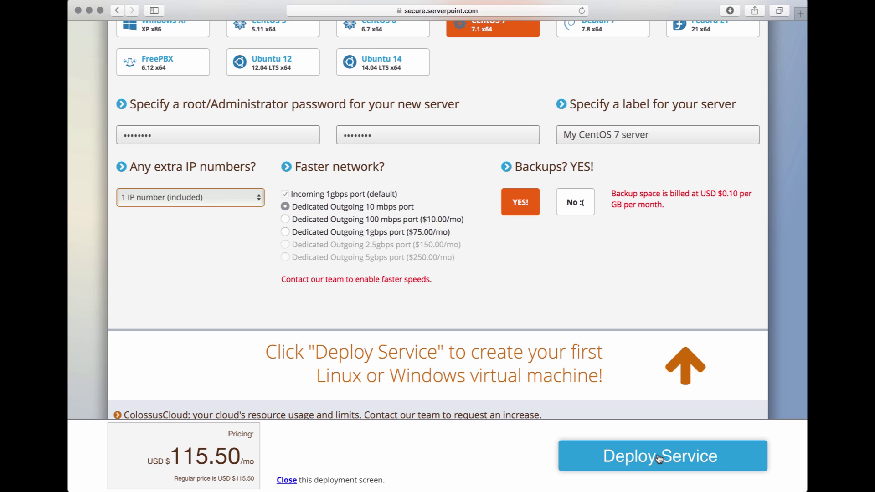
click(659, 458)
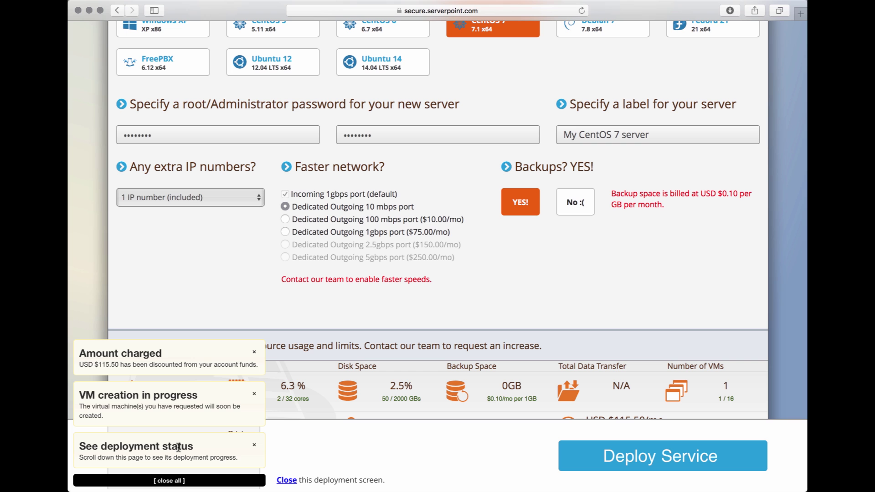
- Close the deployment screen to list the four running virtual machines
click(287, 480)
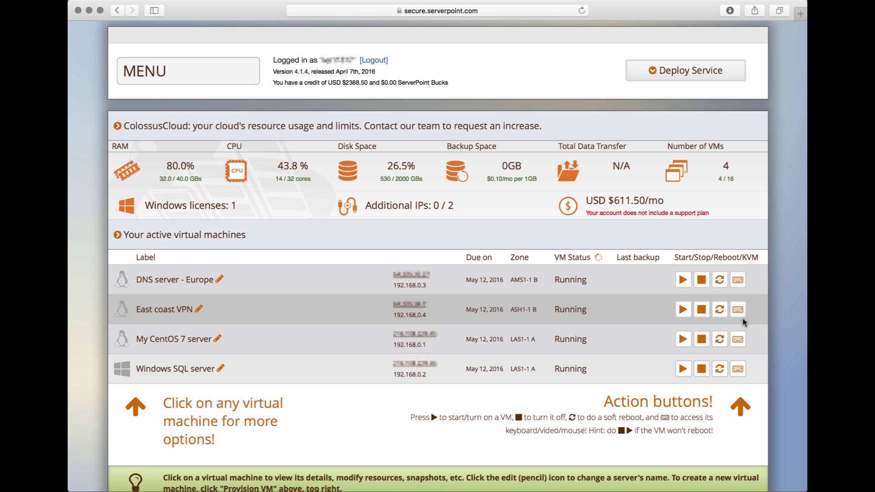
- Open the Windows SQL server console, bring up its Administrator sign-in screen, then close it
click(739, 369)
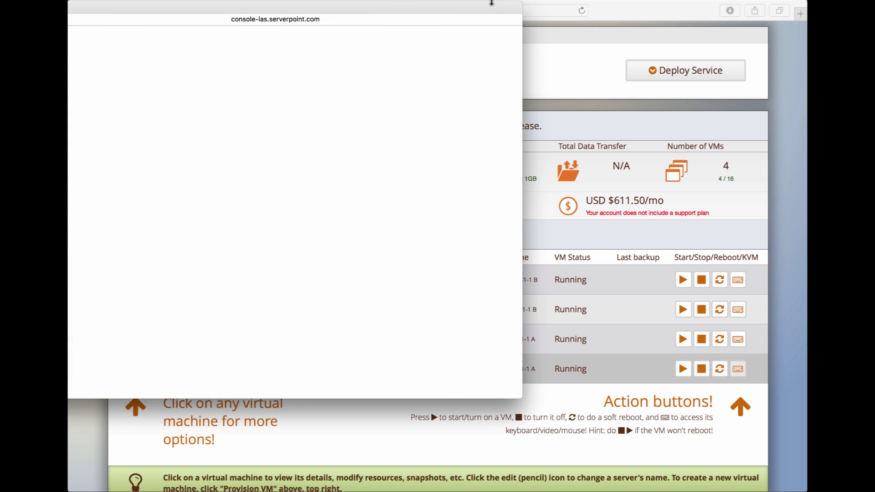
drag(478, 9, 604, 39)
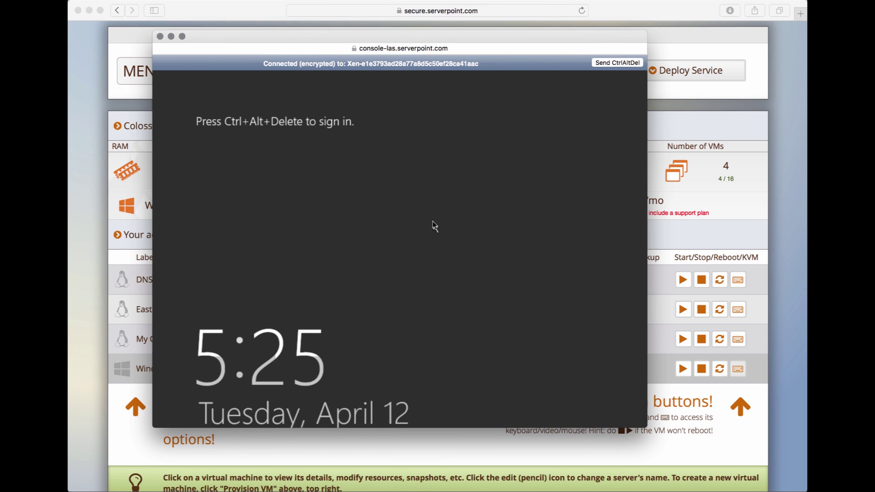
click(619, 63)
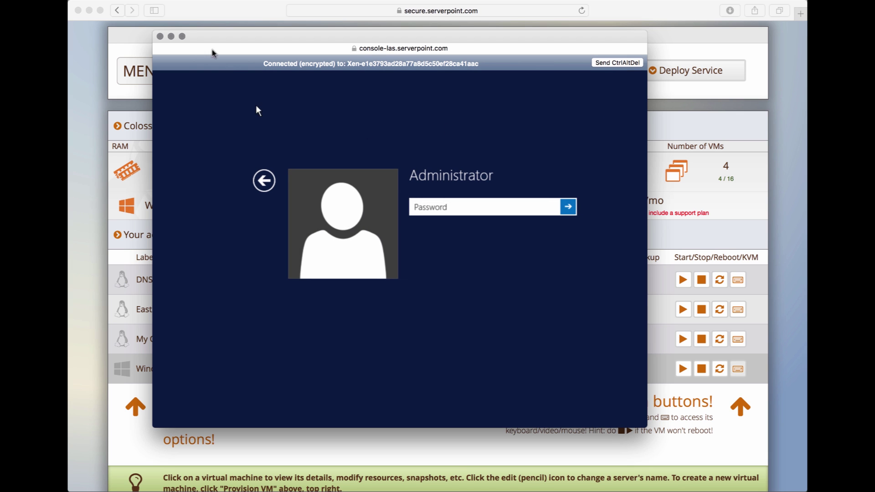
click(160, 37)
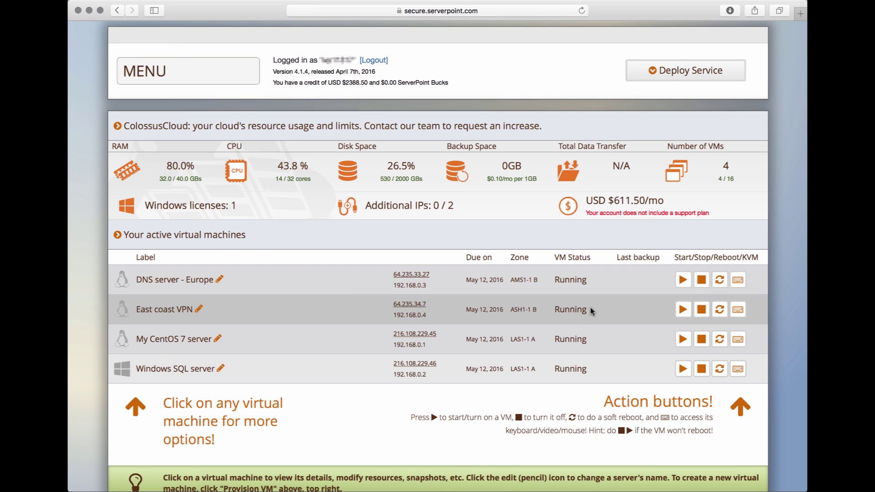
- Open the My CentOS 7 server console, enter root at its login prompt, then close it
click(737, 340)
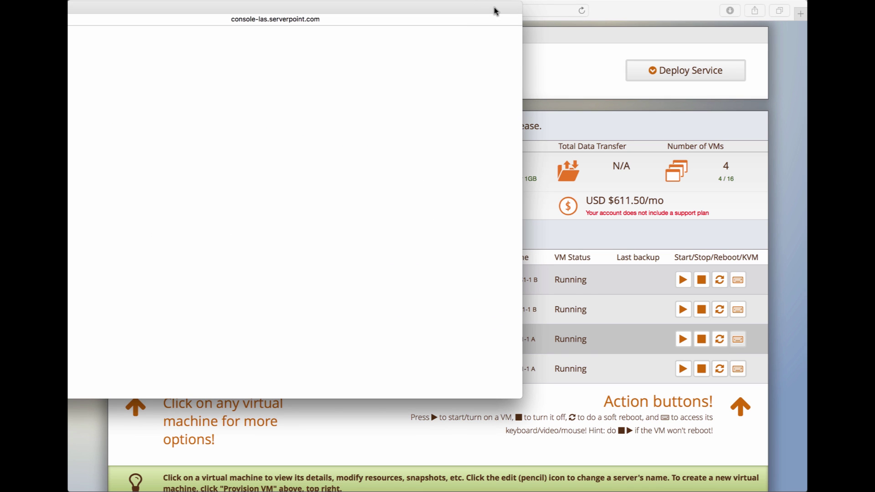
drag(494, 10, 631, 61)
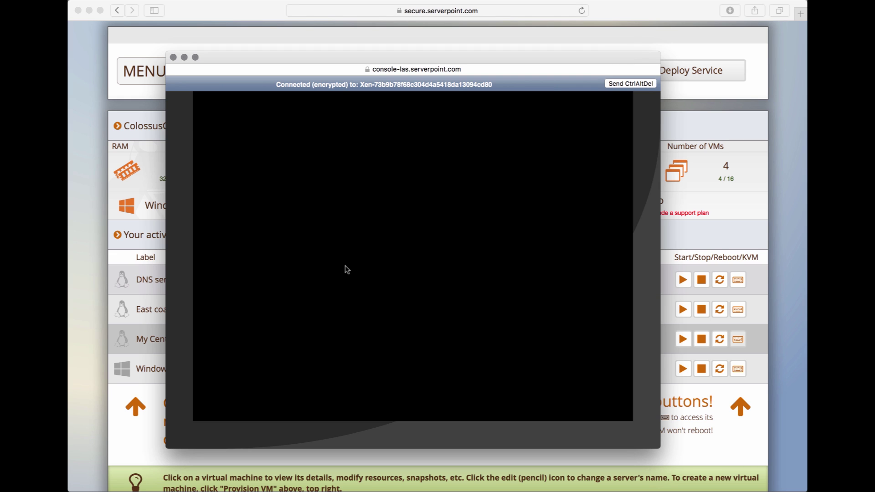
key(Return)
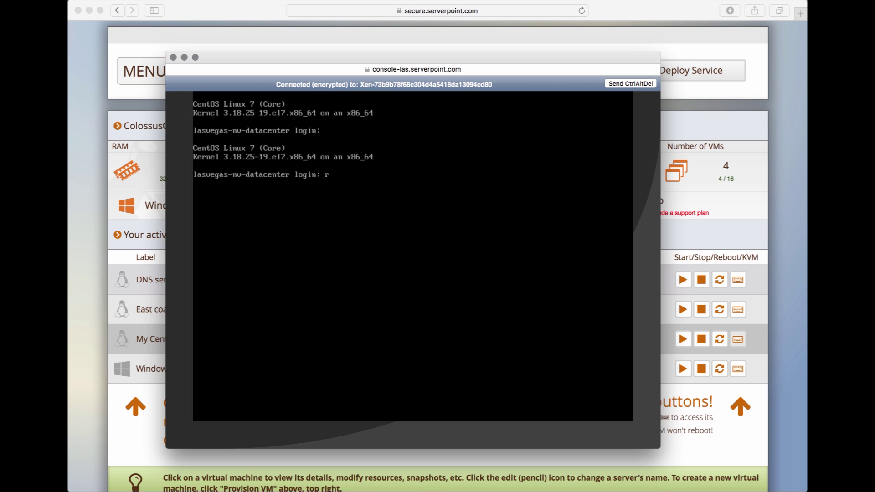
text(oot)
click(173, 57)
mouse_move(172, 63)
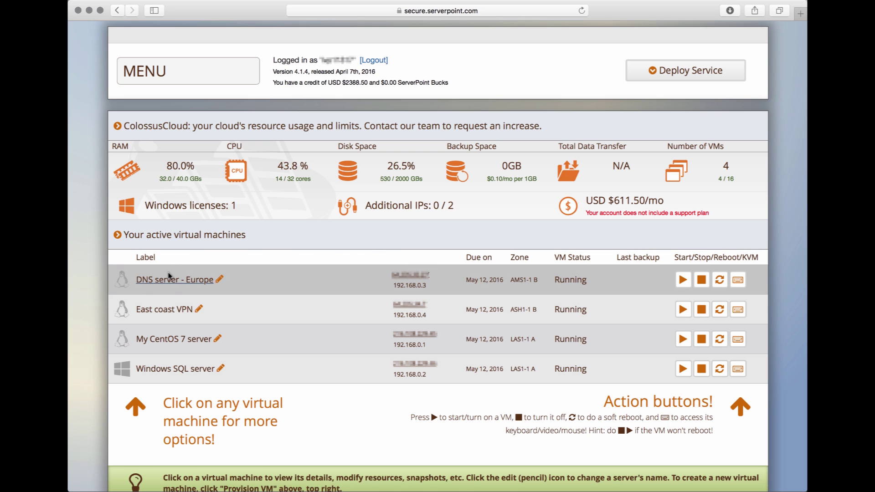
- Expand the East coast VPN and show its resources: 8192 MB RAM, 4 cores, 160 GB disk
click(184, 282)
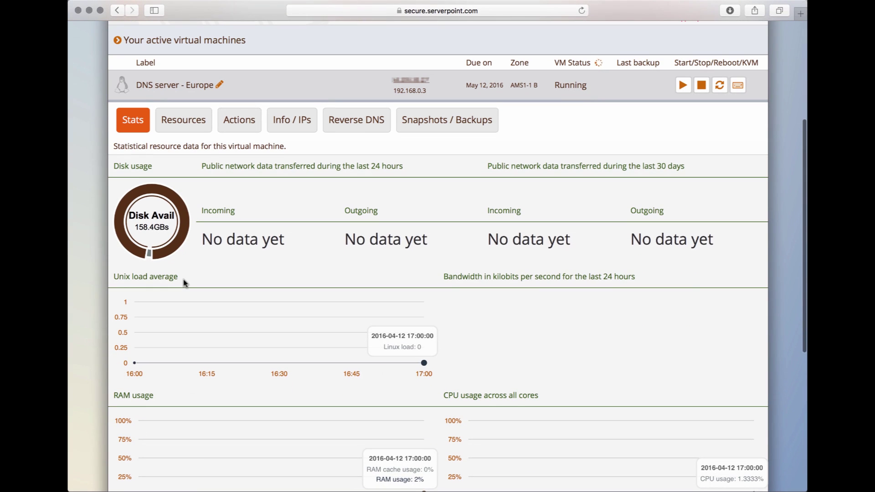
click(190, 94)
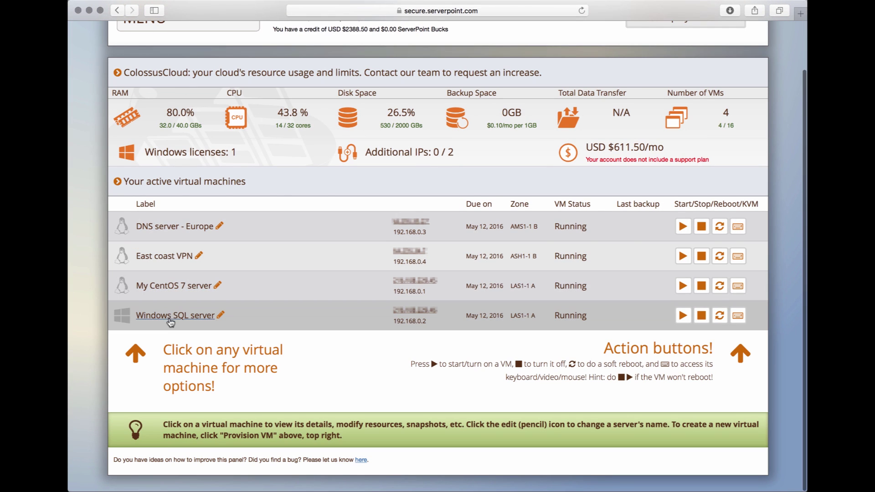
click(209, 256)
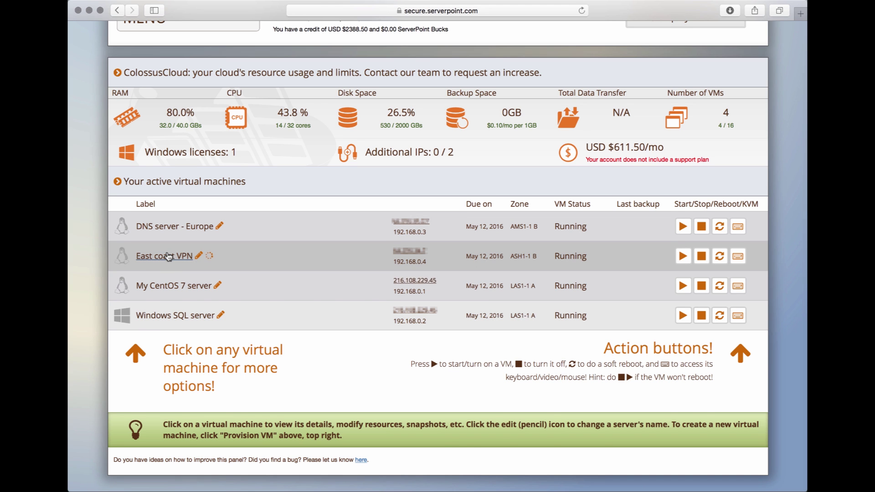
scroll(305, 254, down, 5)
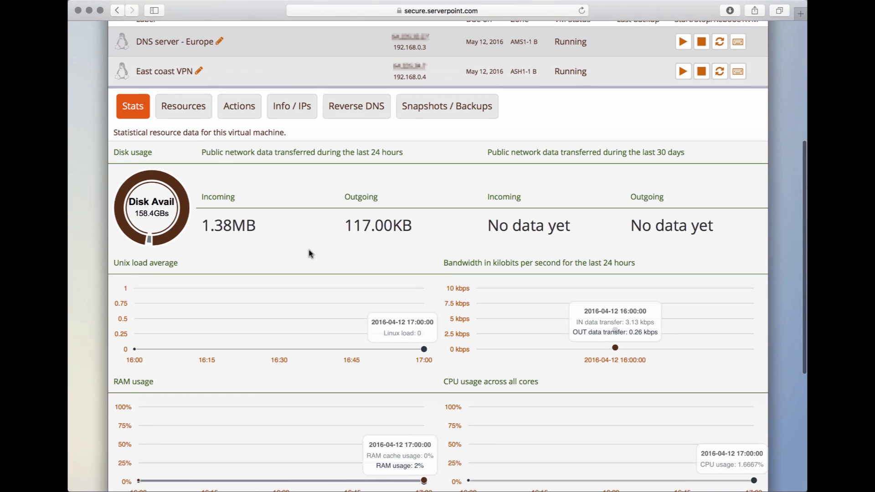
scroll(309, 253, down, 2)
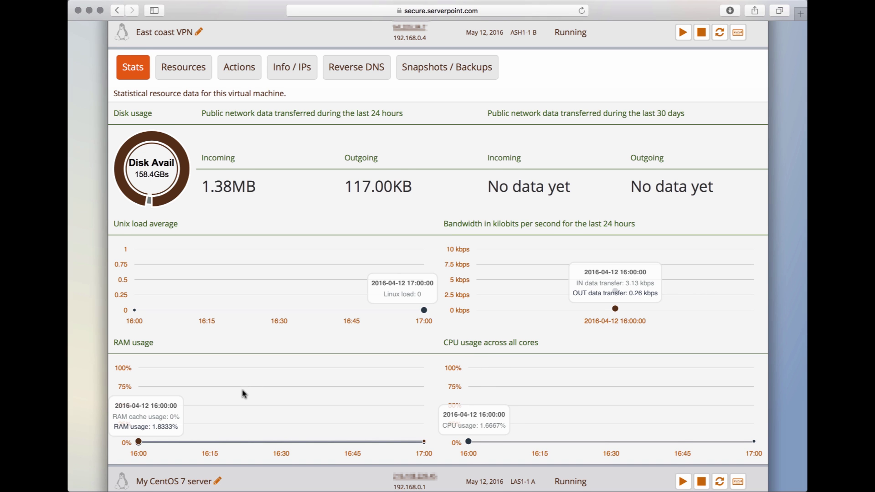
scroll(242, 382, up, 2)
click(179, 119)
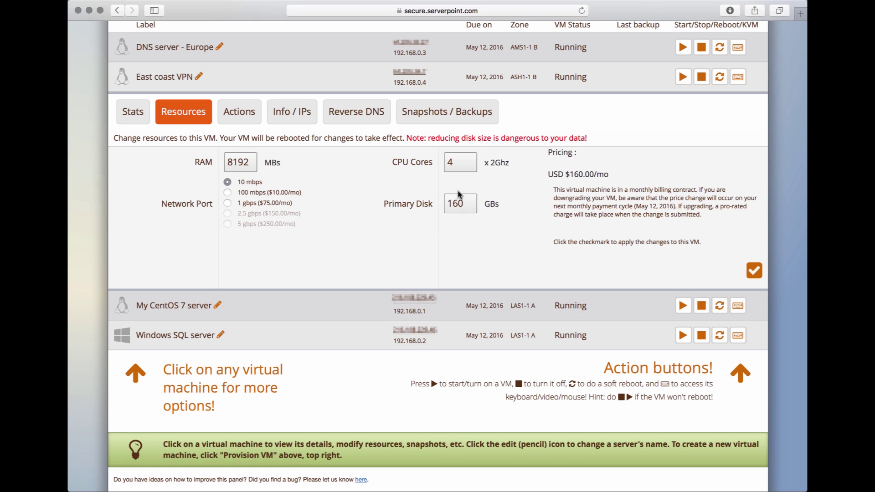
- Browse the East coast VPN's actions: Cancel VM, Save VM, Snapshots and Password
click(239, 114)
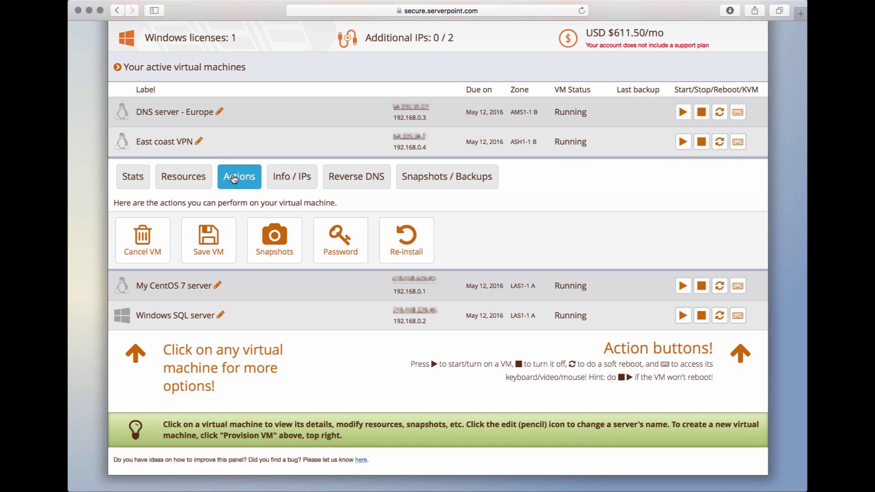
click(153, 243)
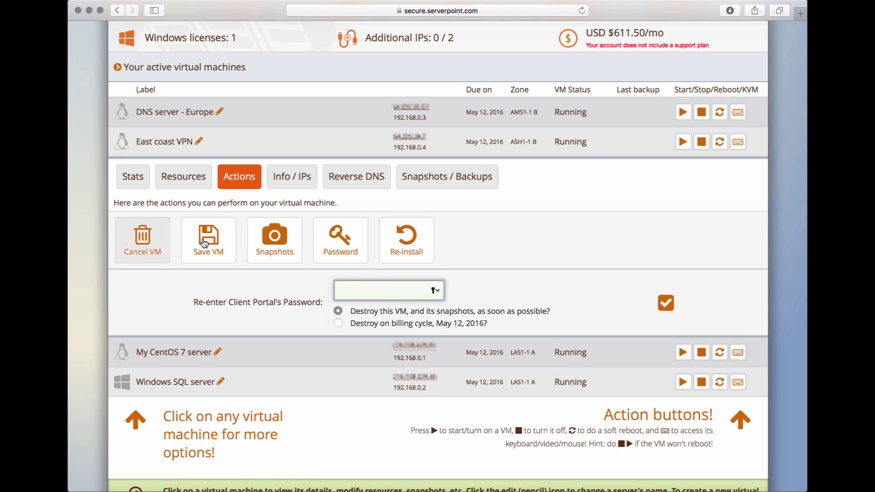
click(219, 245)
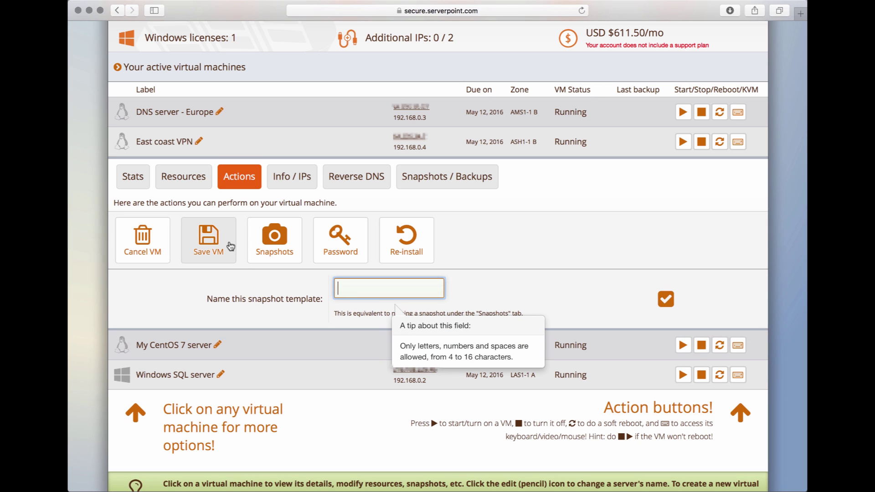
click(287, 248)
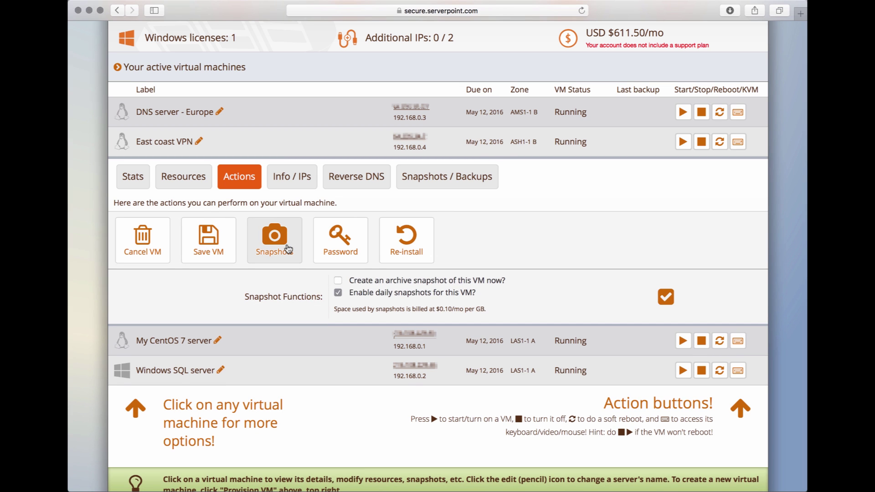
click(363, 247)
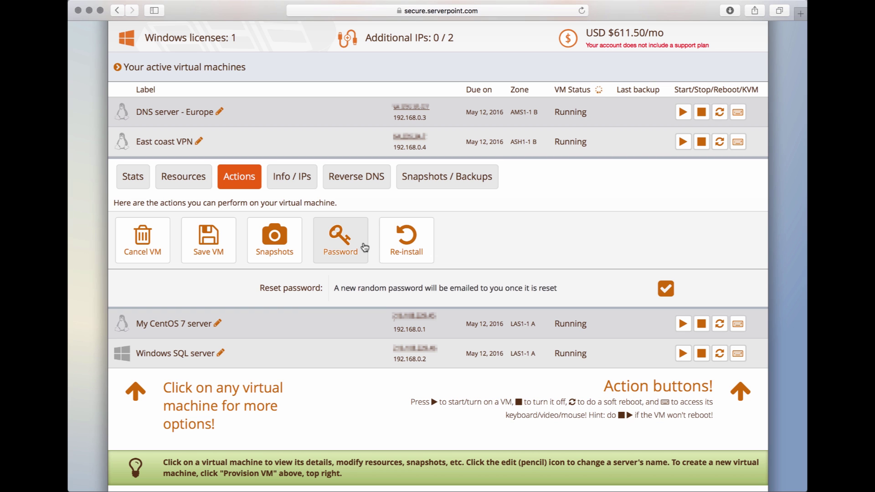
- Check the Re-install template list without choosing, then show Info / IPs with CentOS 7.1 x64
click(416, 239)
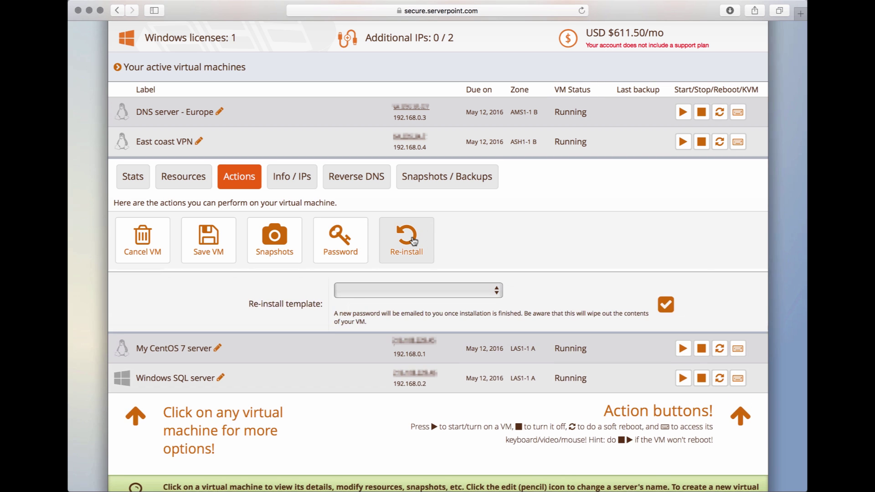
click(391, 288)
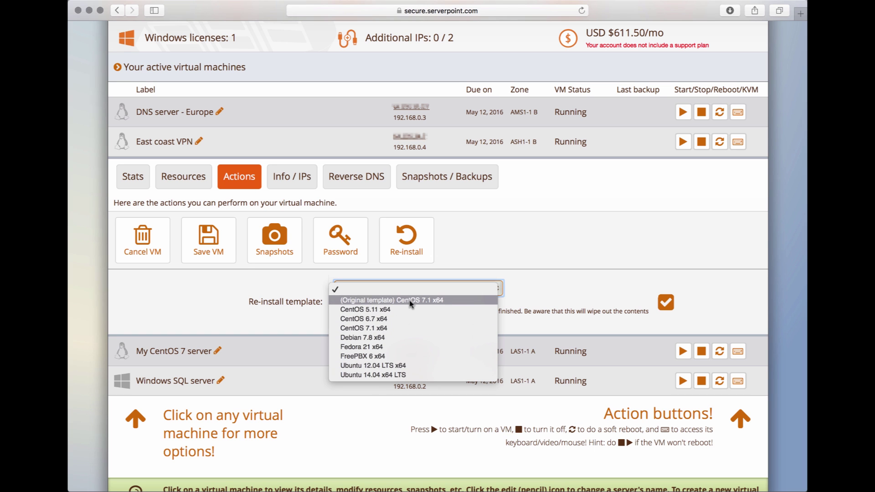
click(534, 248)
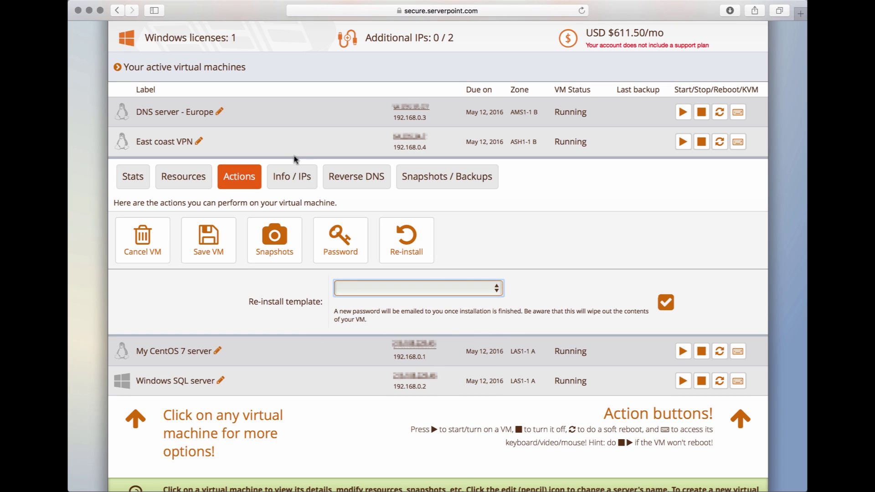
click(293, 178)
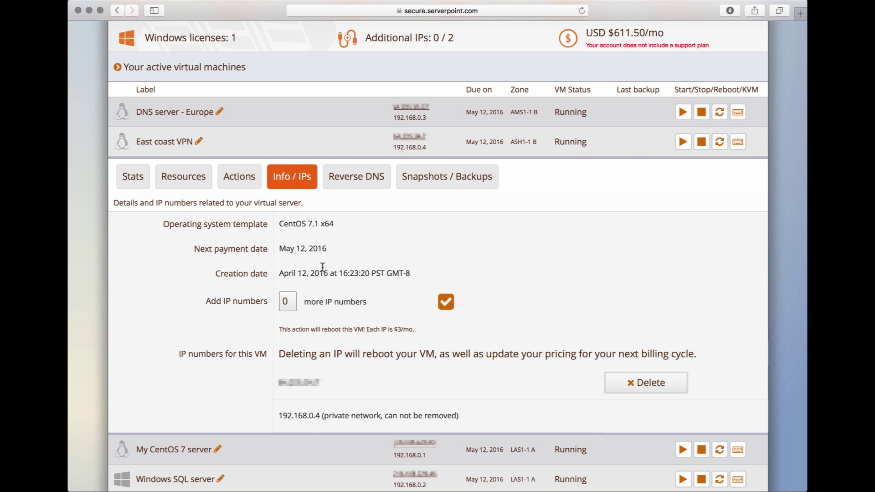
- Review the East coast VPN's Reverse DNS and Snapshots / Backups tabs, then collapse its row
click(355, 178)
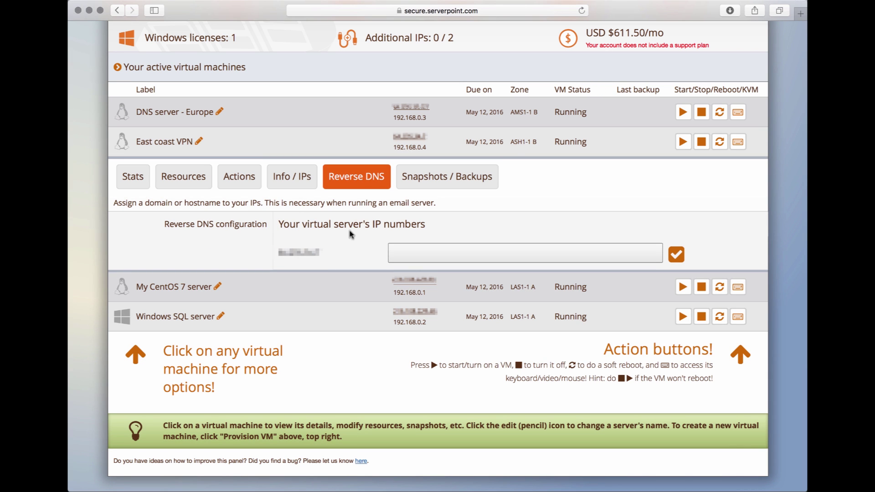
click(466, 182)
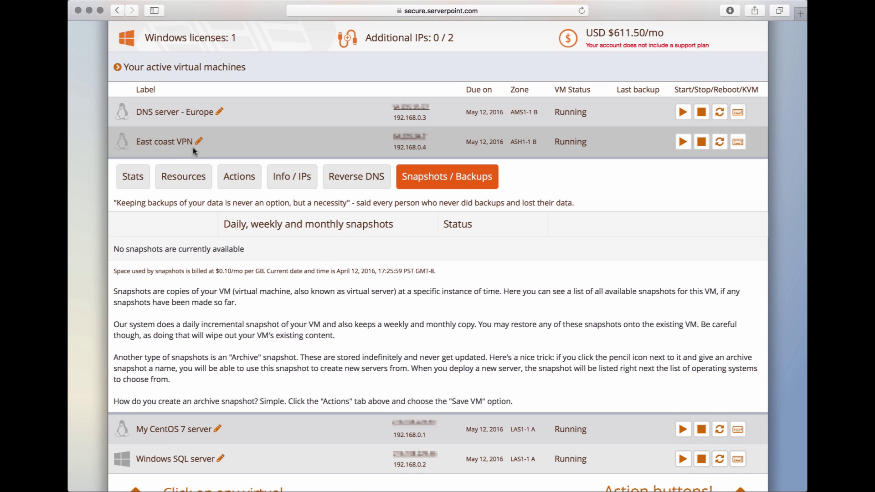
click(171, 143)
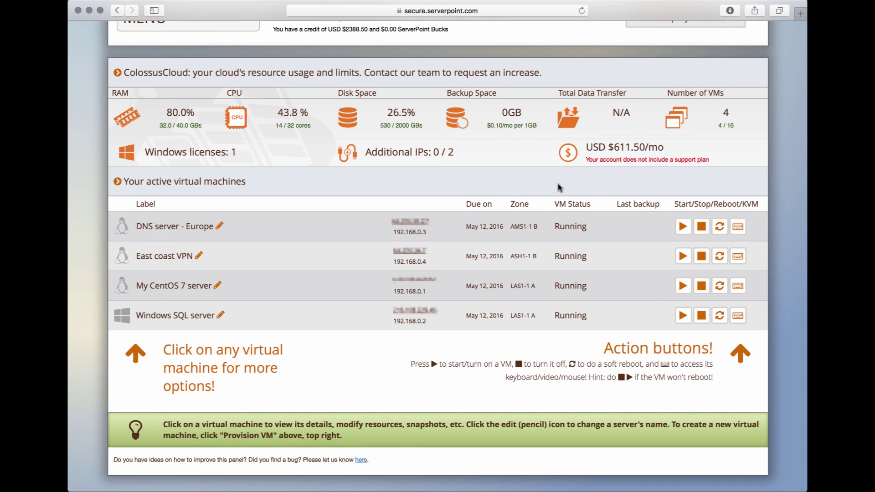
scroll(558, 186, up, 2)
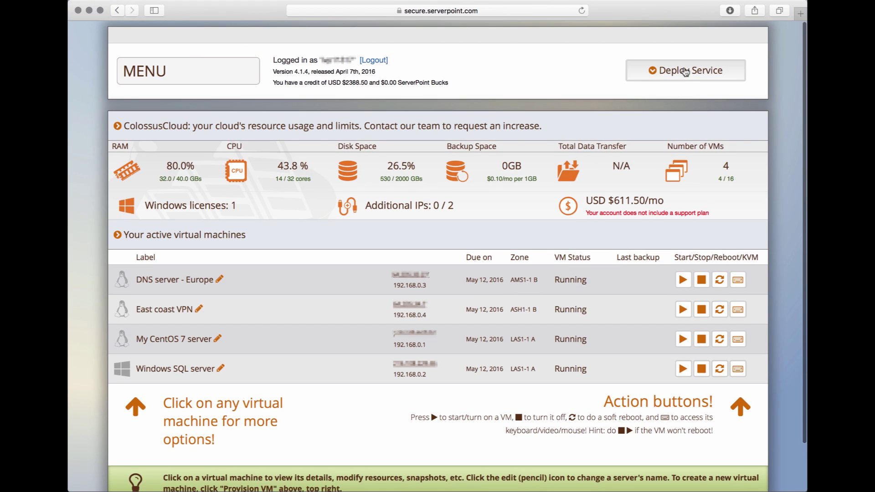
click(685, 70)
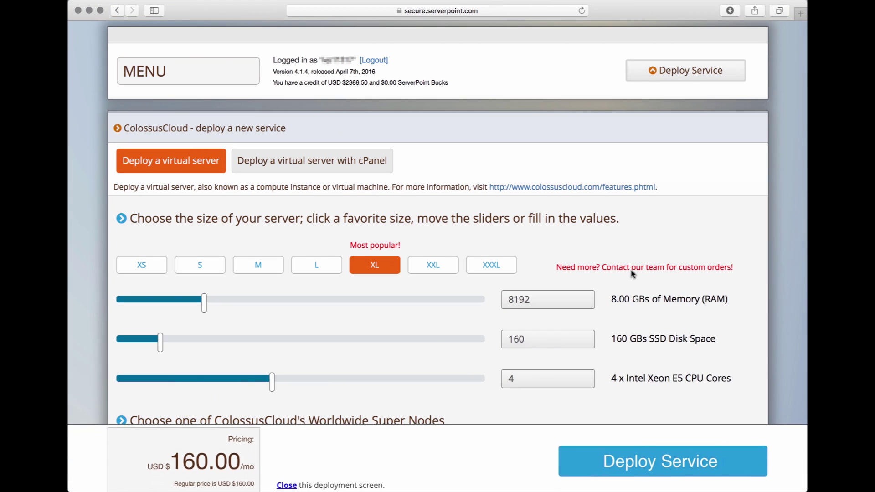
scroll(631, 281, down, 5)
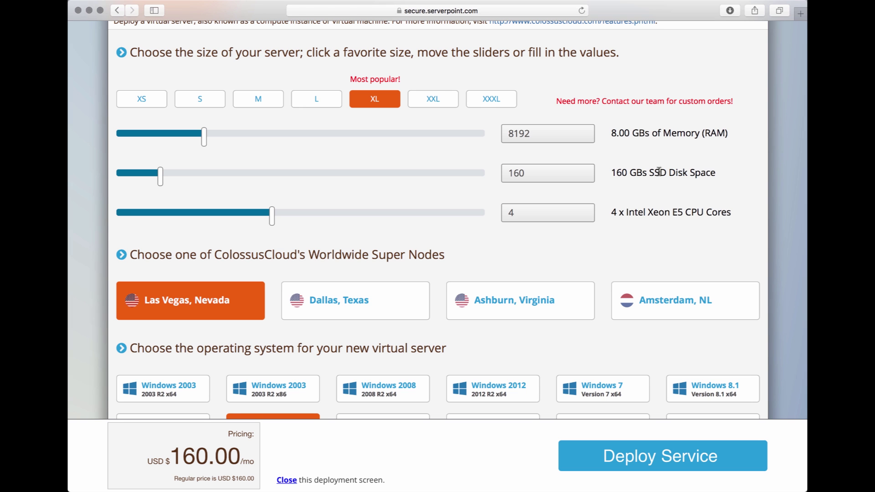
scroll(660, 162, up, 5)
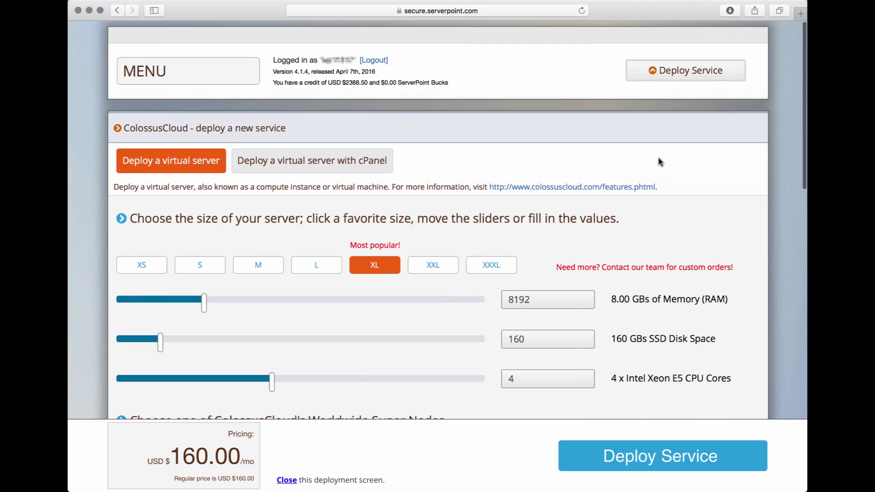
click(286, 480)
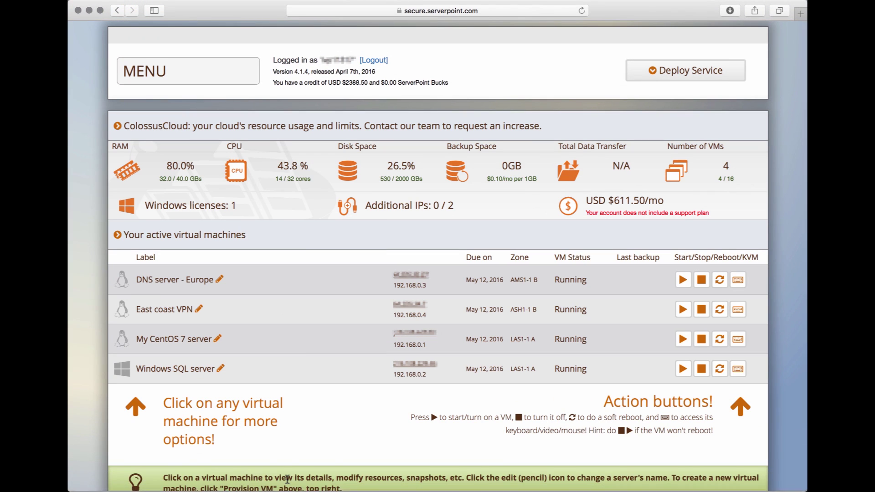